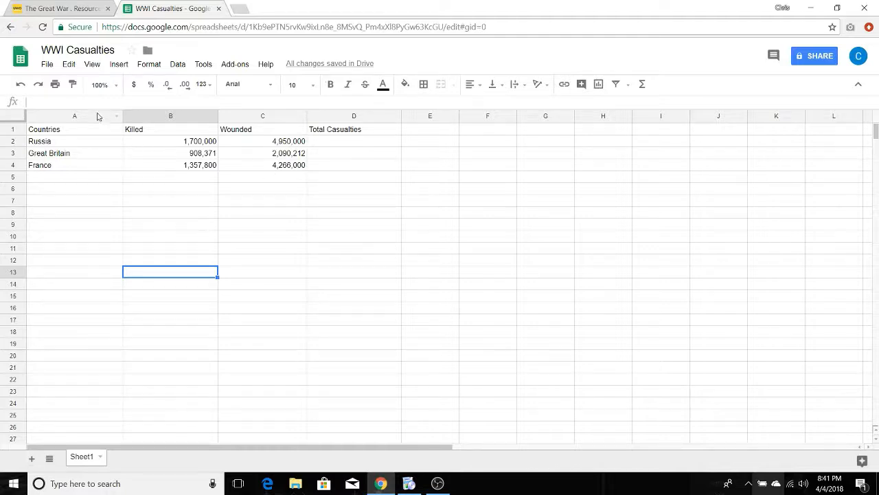
- Check the PBS casualty table, and enter the formula =b2+c2 in cell D2 to total Russia's killed and wounded
left_click(43, 10)
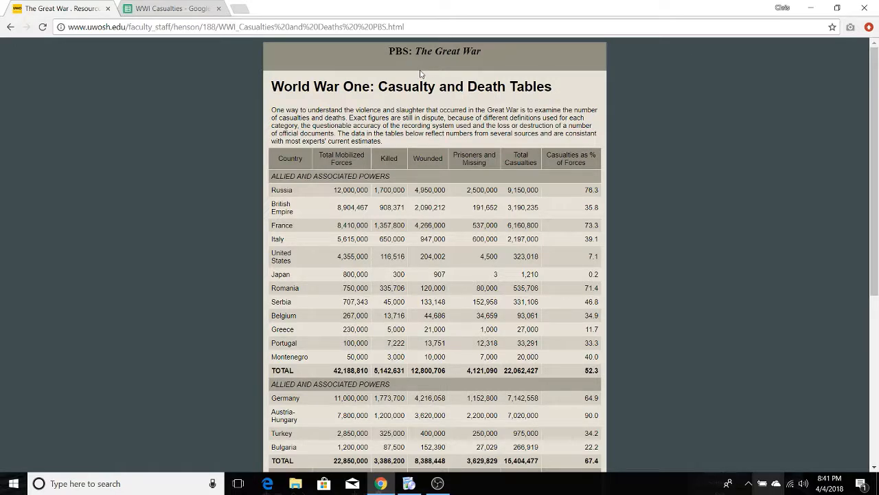
left_click(162, 8)
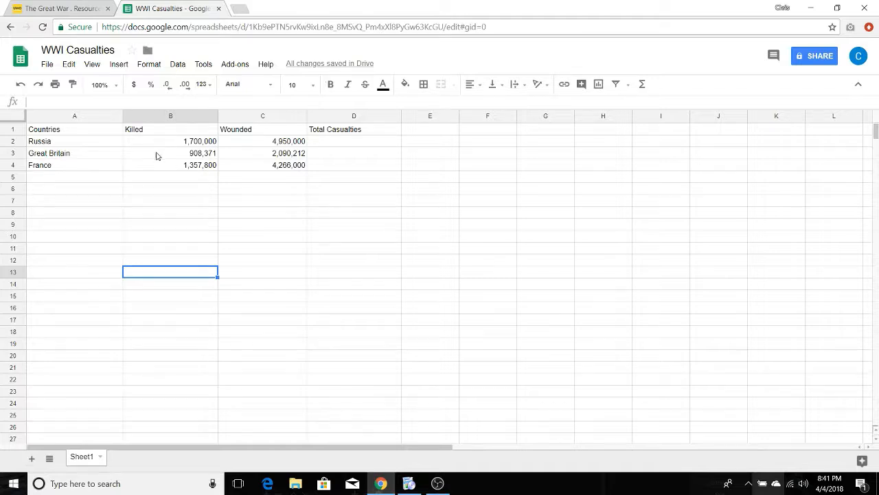
left_click(344, 142)
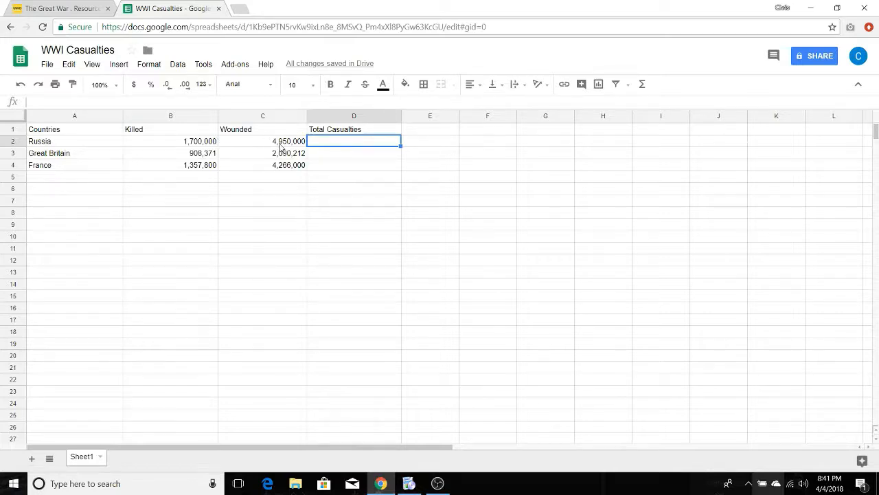
type("=")
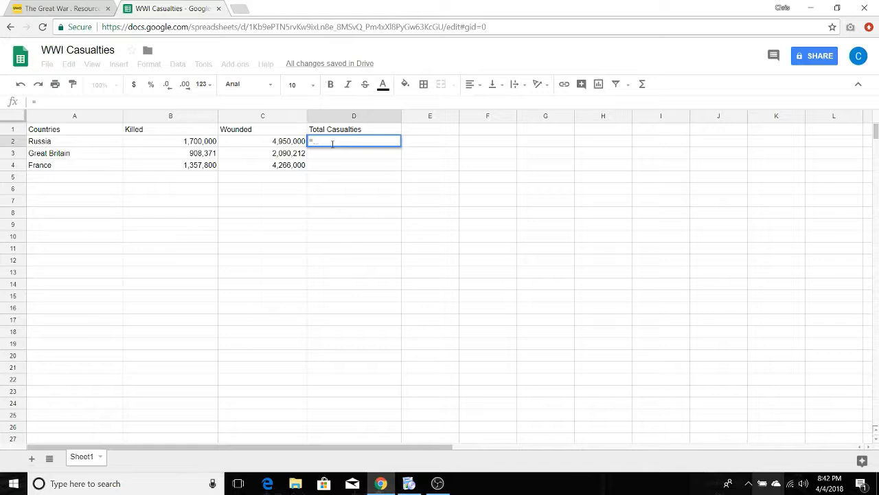
type("b2")
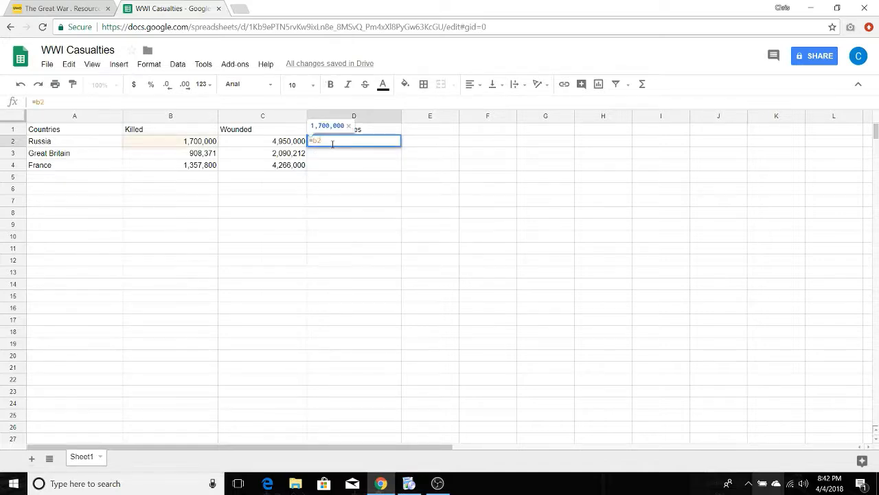
type("+")
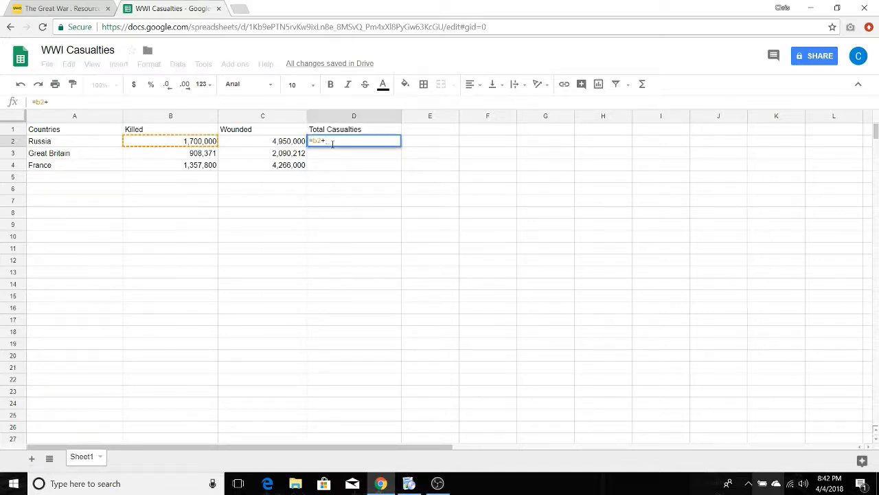
type("c2")
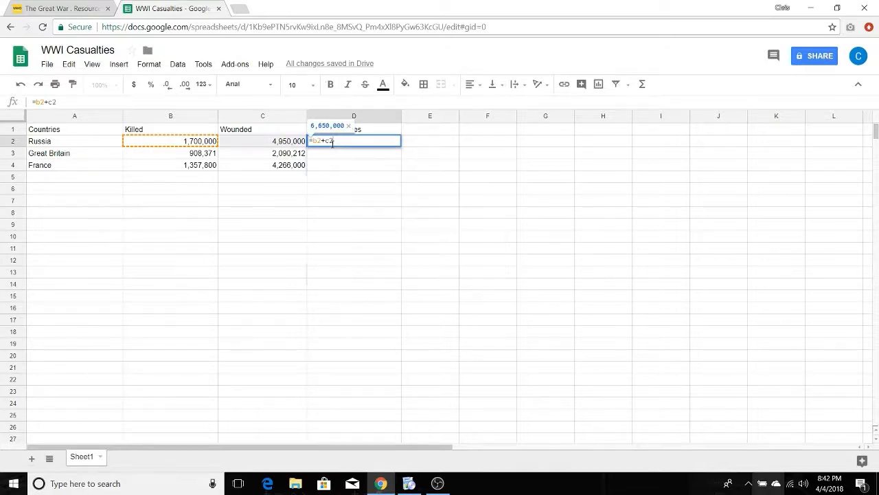
left_click(413, 155)
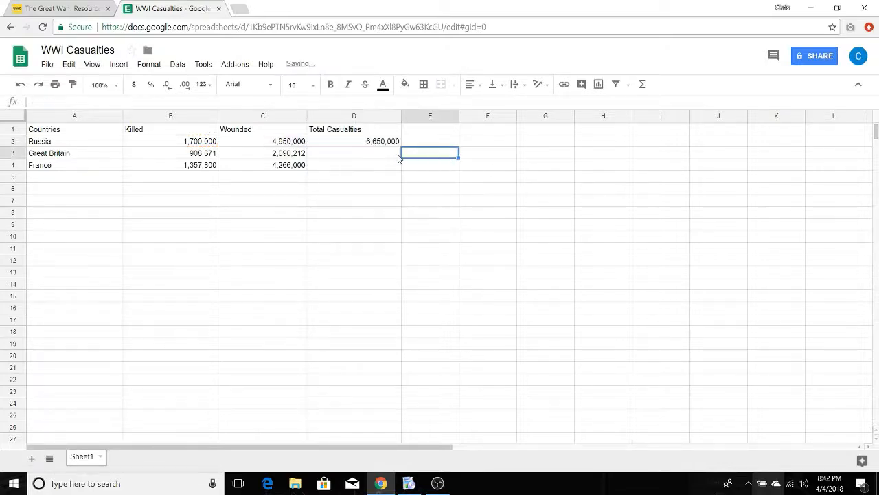
- Fill the total casualties formula from D2 down through D4 for Great Britain and France
left_click(353, 142)
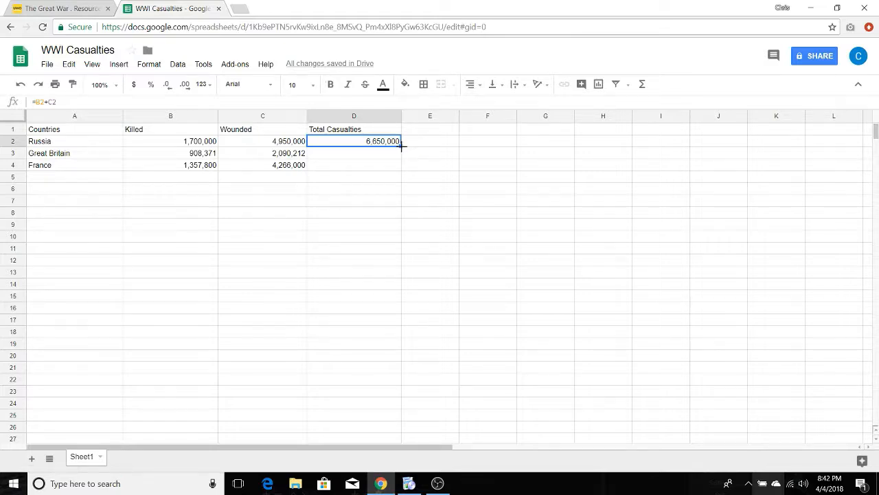
left_click_drag(402, 146, 400, 166)
left_click_drag(400, 166, 400, 166)
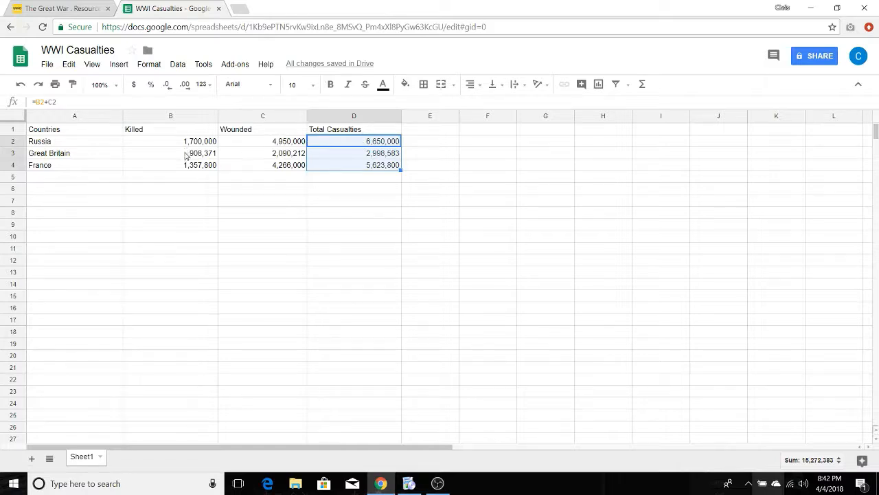
left_click(354, 179)
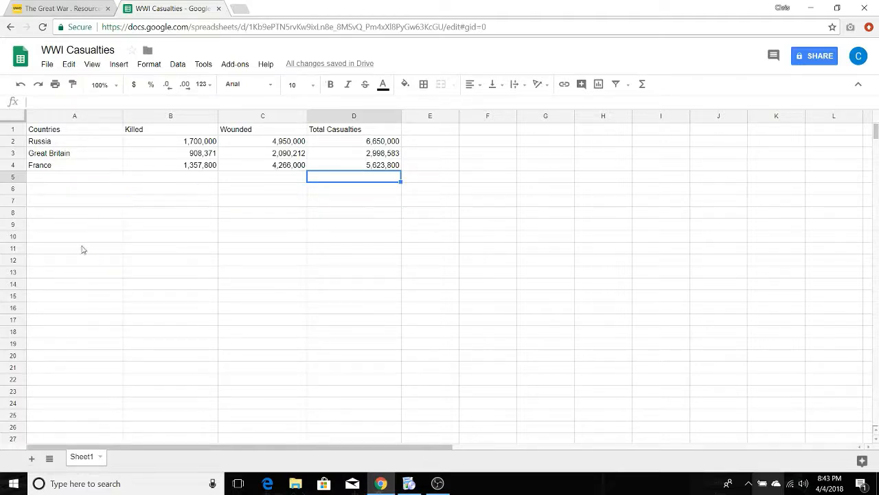
- Copy the Countries column, A1:A4, and paste it starting at cell A13
left_click(67, 260)
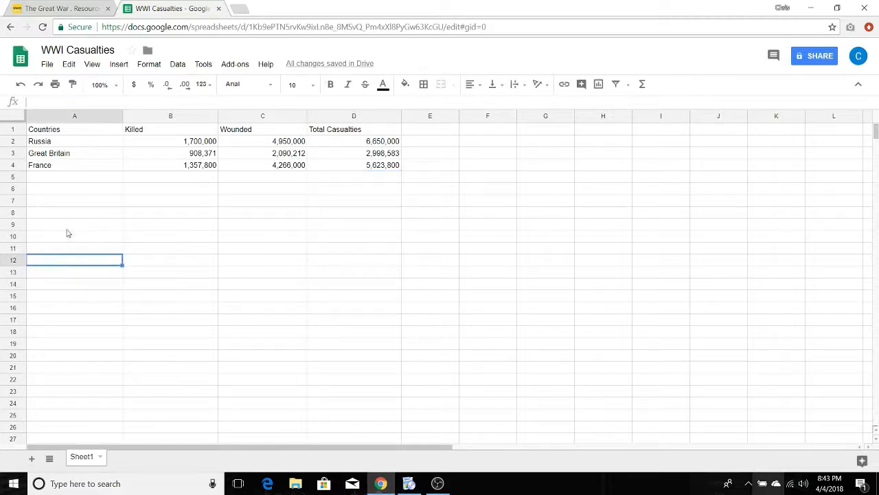
left_click(69, 131)
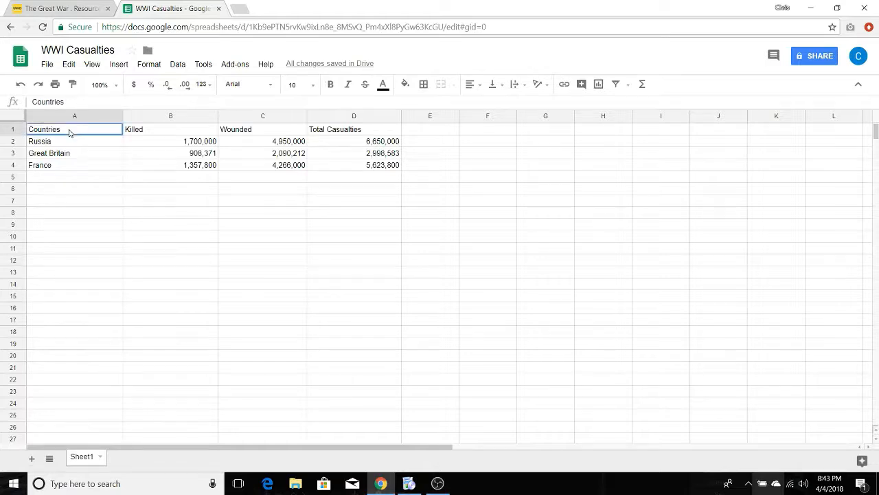
left_click_drag(69, 132, 83, 172)
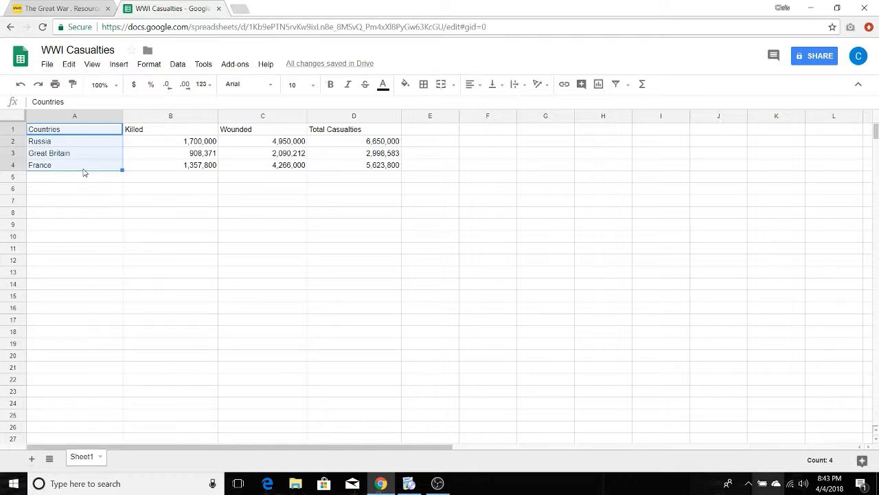
right_click(95, 134)
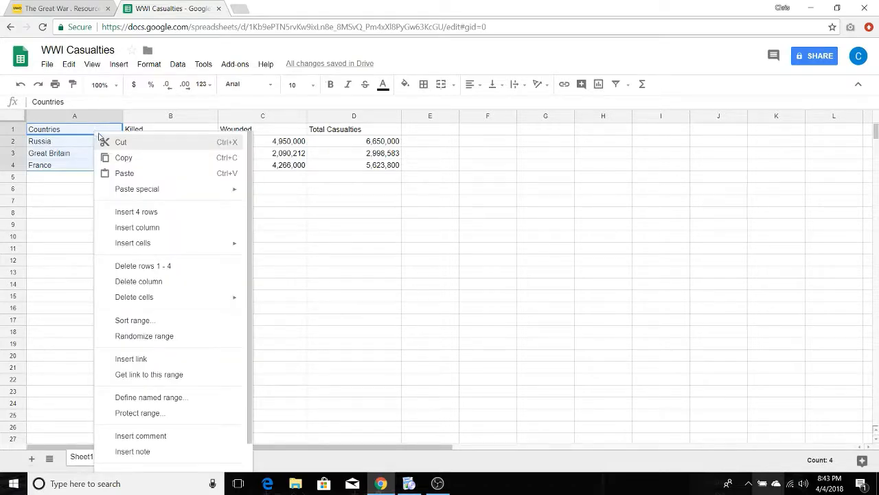
left_click(118, 159)
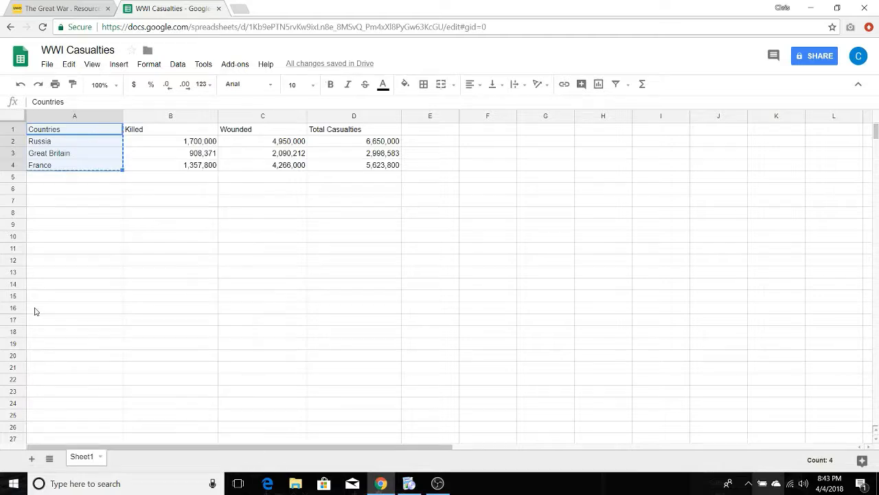
right_click(63, 276)
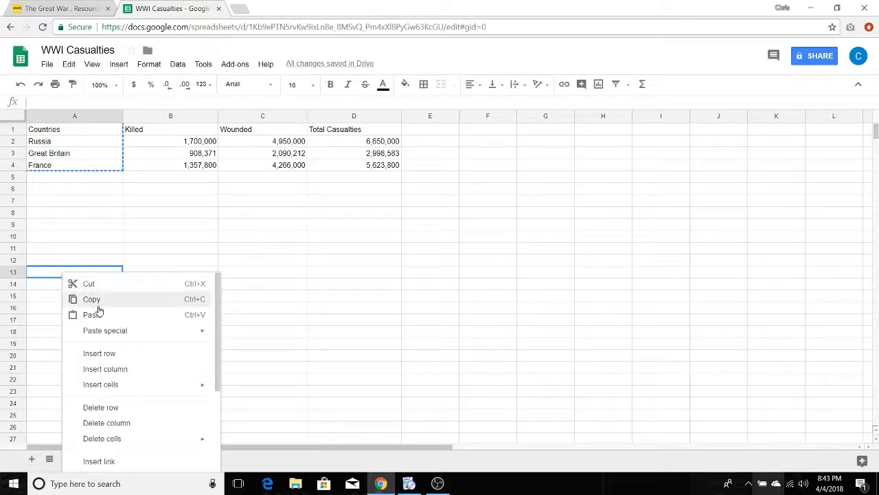
left_click(93, 315)
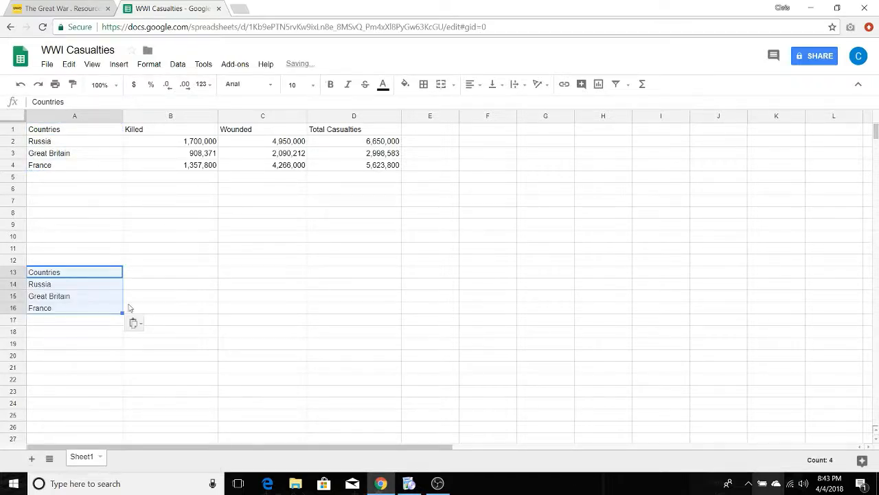
- Copy the Total Casualties column, D1:D4, and paste only its values starting at cell B13
left_click_drag(334, 131, 355, 165)
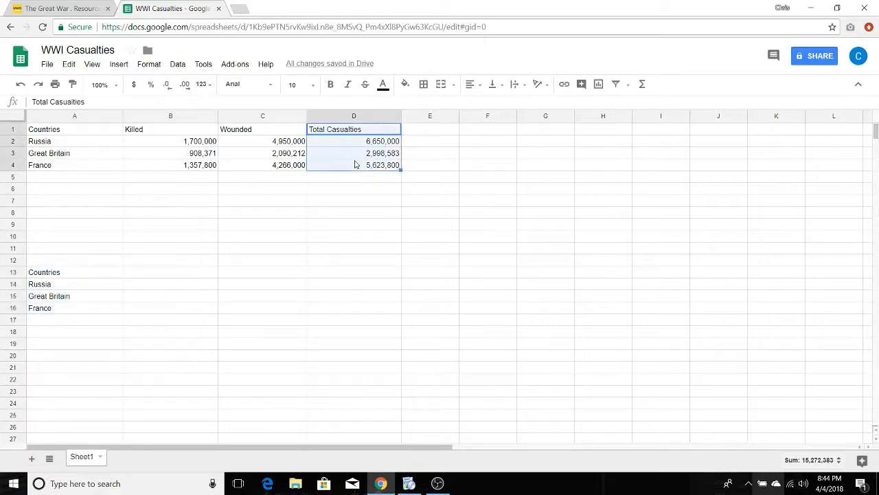
right_click(378, 132)
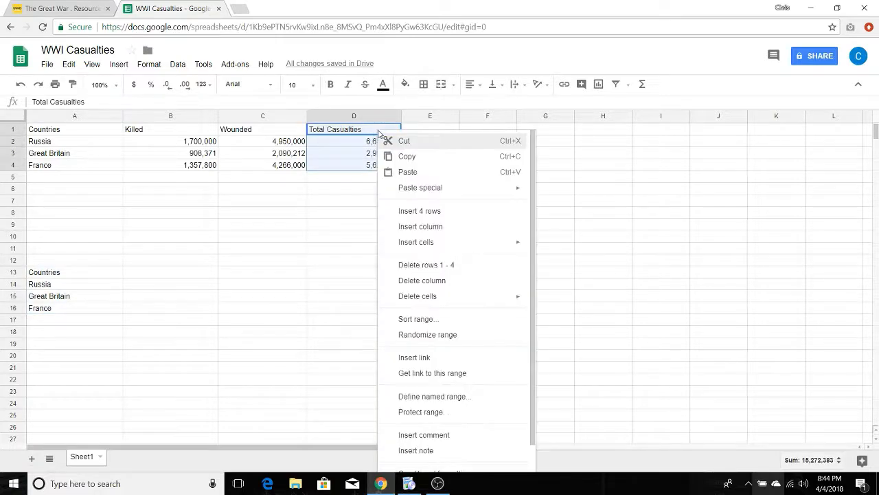
left_click(410, 158)
right_click(158, 274)
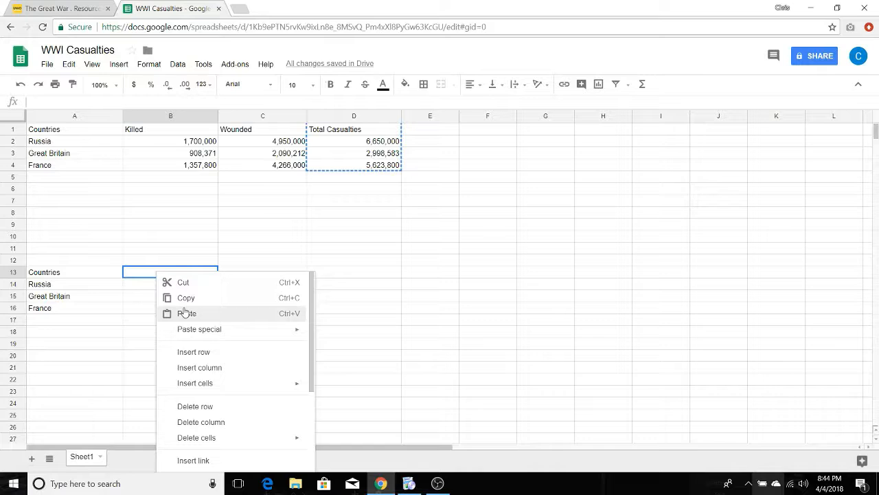
mouse_move(184, 328)
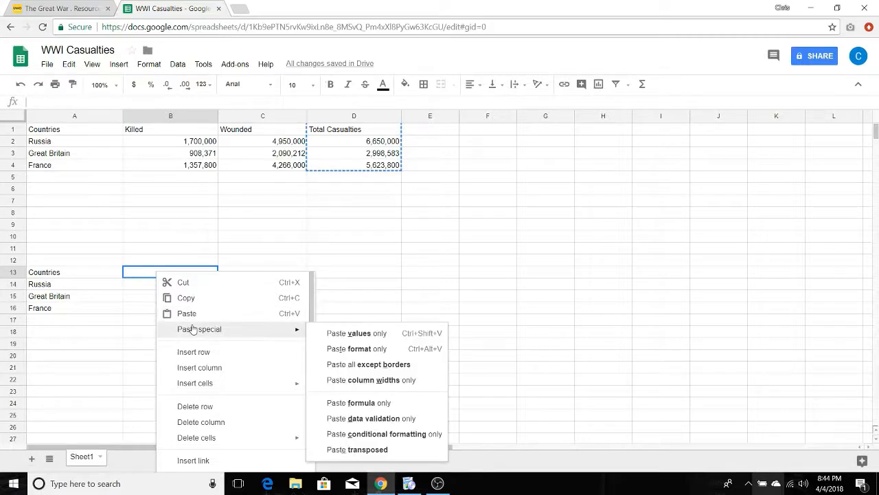
left_click(362, 335)
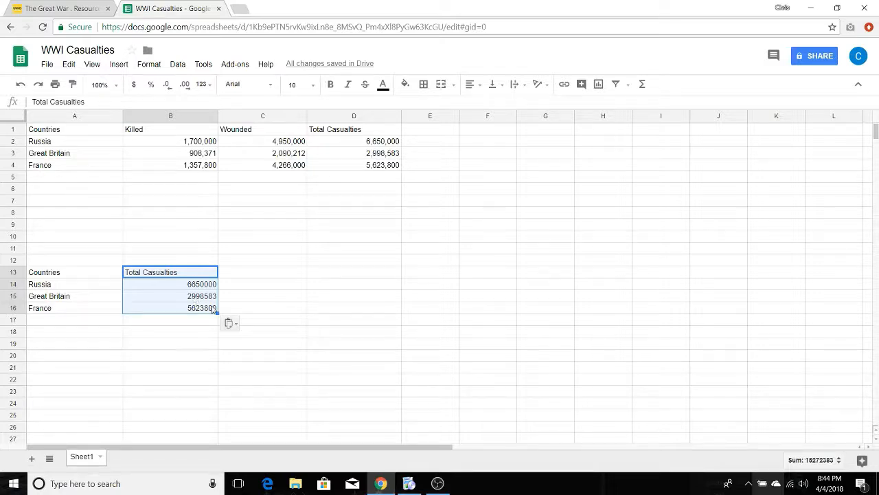
left_click(229, 325)
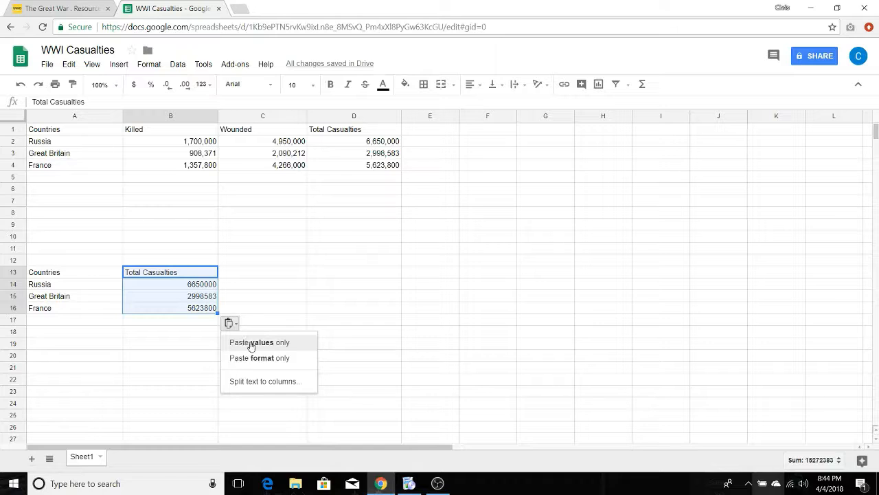
left_click(193, 332)
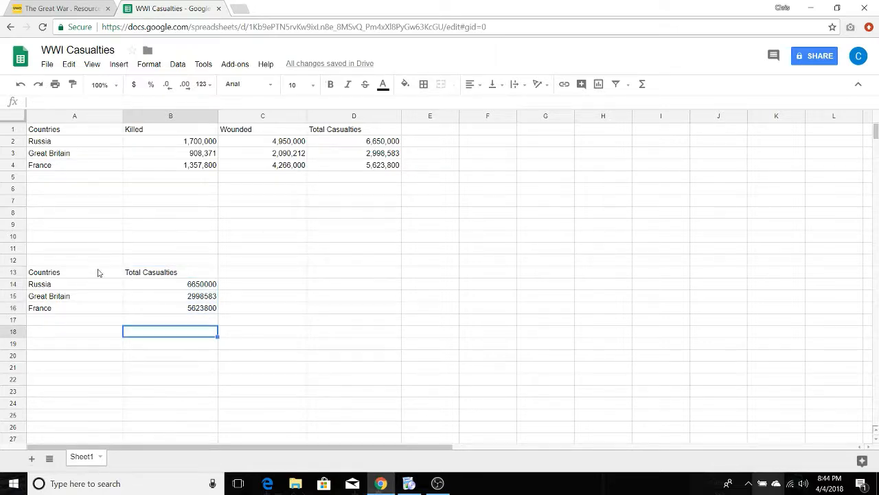
- Insert a chart from the range A13:B16 and set its type to column chart
left_click_drag(97, 272, 169, 312)
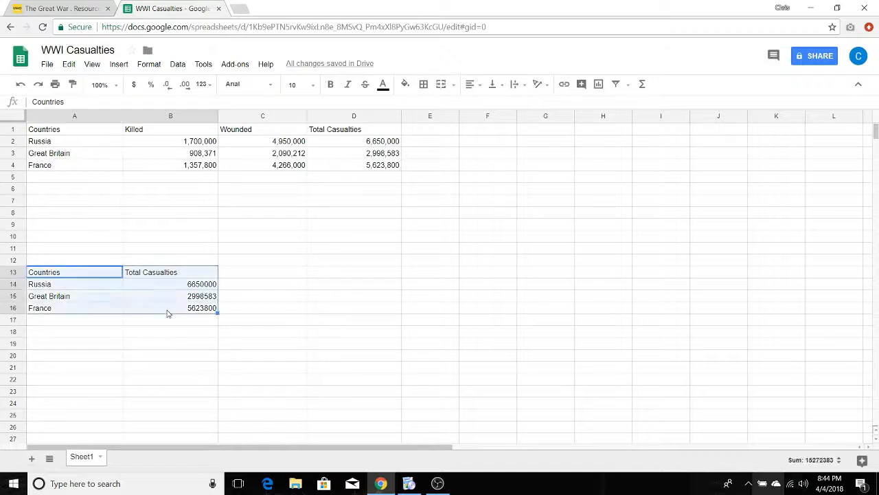
left_click(120, 65)
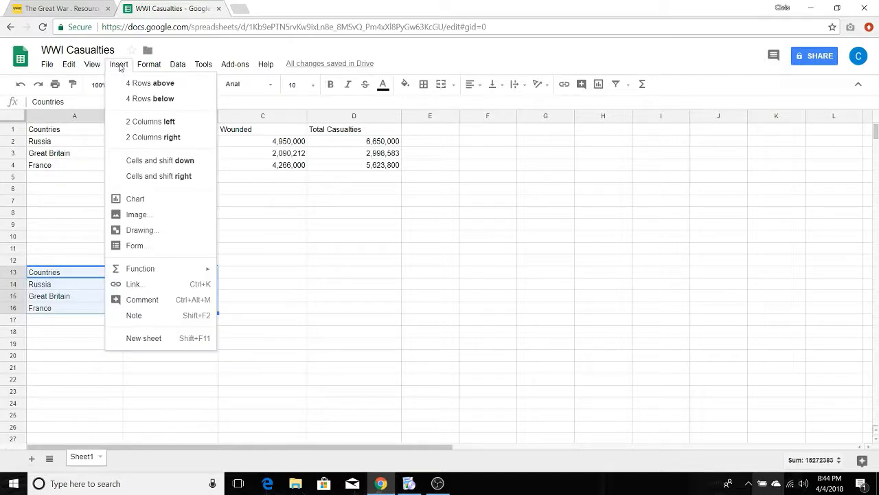
left_click(142, 202)
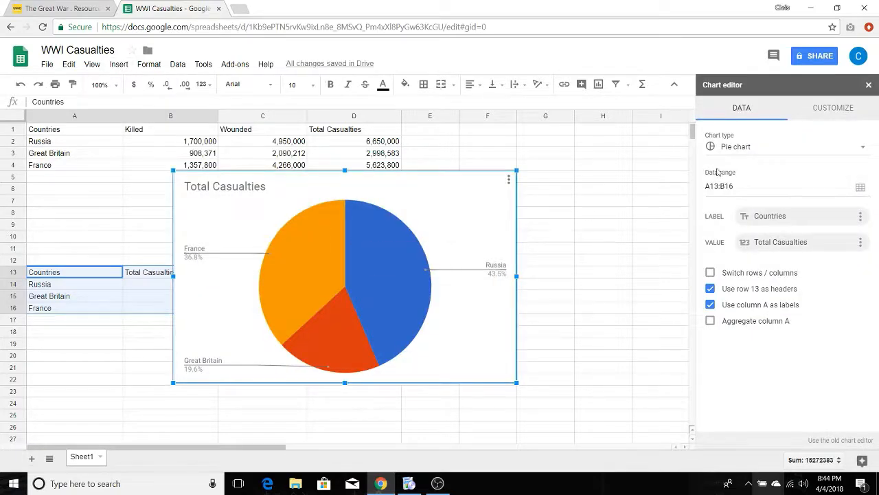
left_click(856, 149)
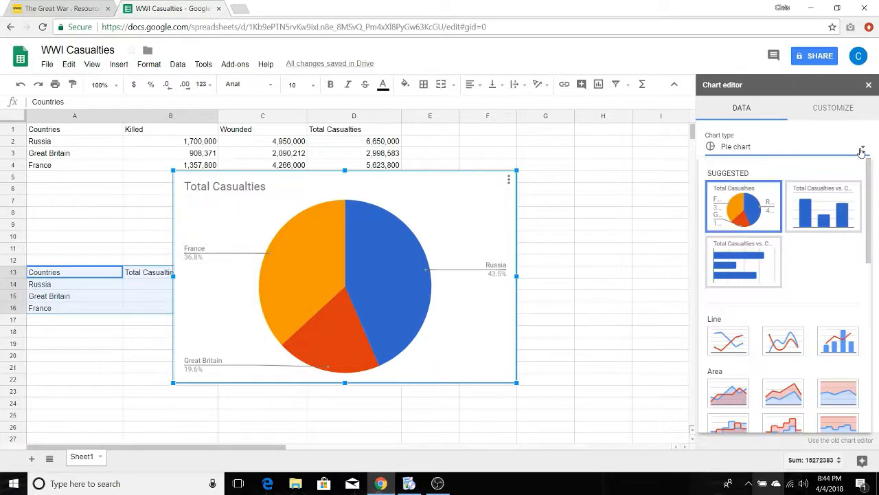
left_click(829, 208)
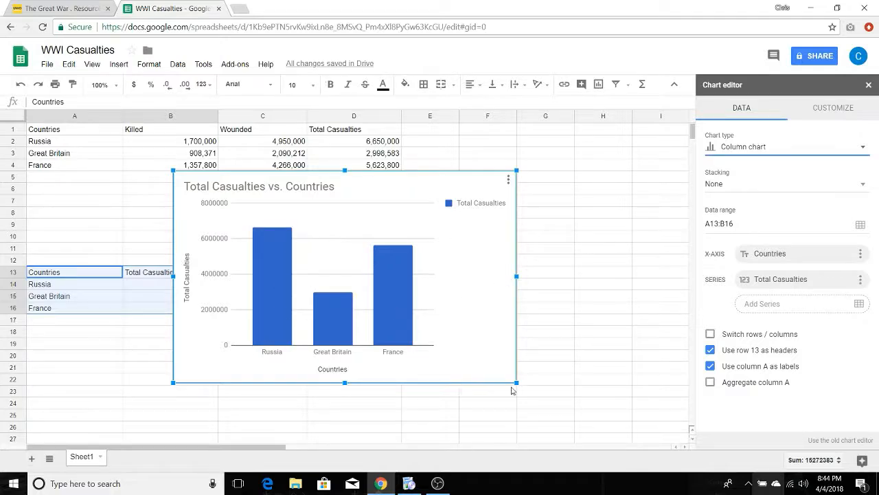
- Enlarge the column chart to span about columns B through G and rows 3 through 26, and close the chart editor
left_click_drag(515, 385, 598, 432)
left_click_drag(601, 303, 626, 302)
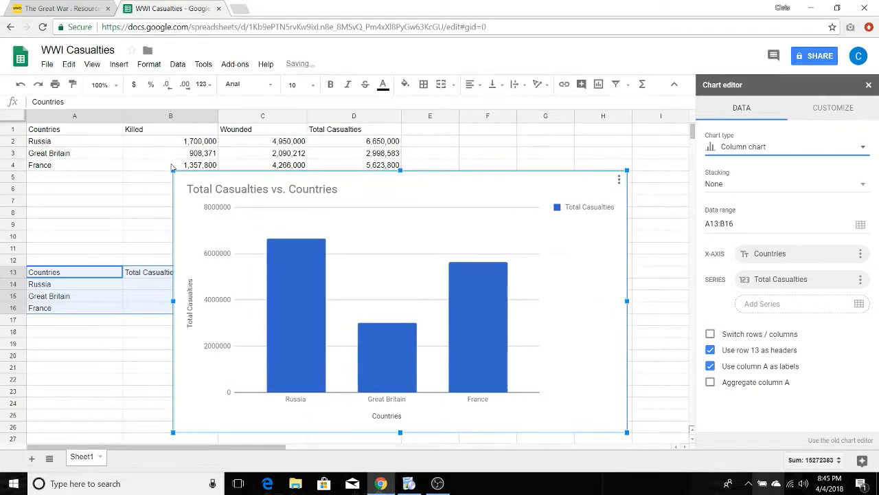
left_click_drag(173, 169, 142, 160)
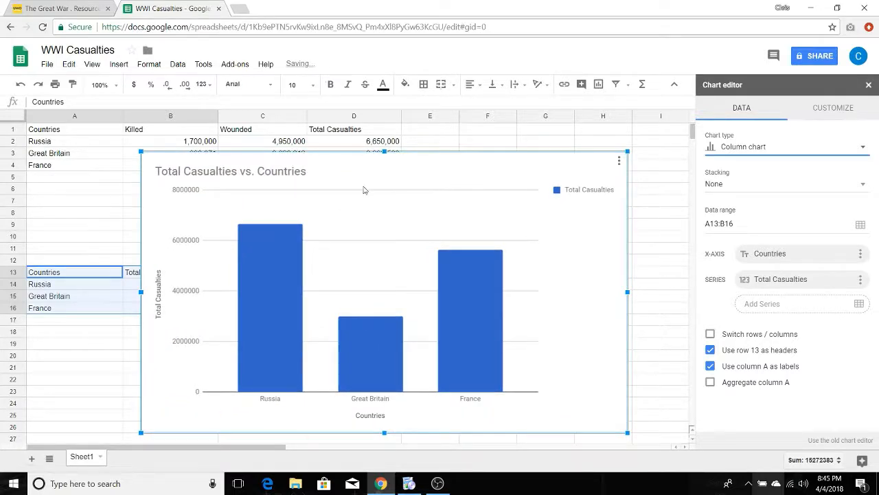
left_click(870, 84)
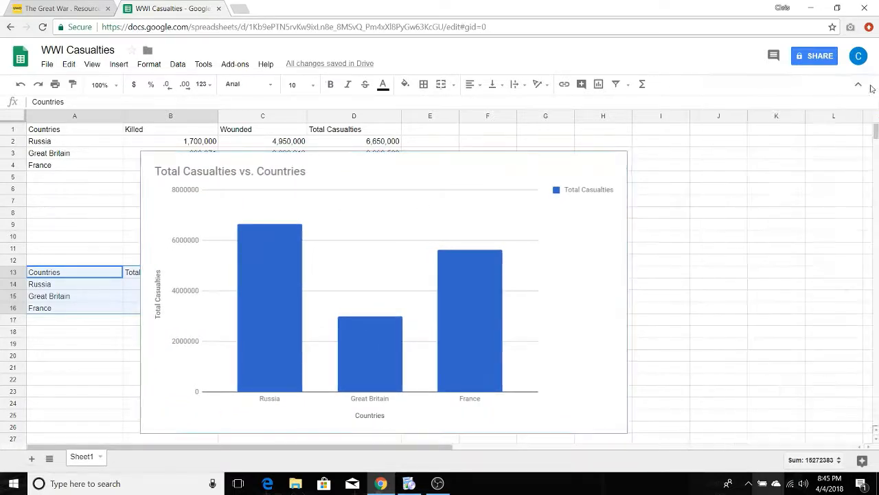
- Shorten the chart title to "Total Casualties"
left_click(317, 170)
double_click(303, 172)
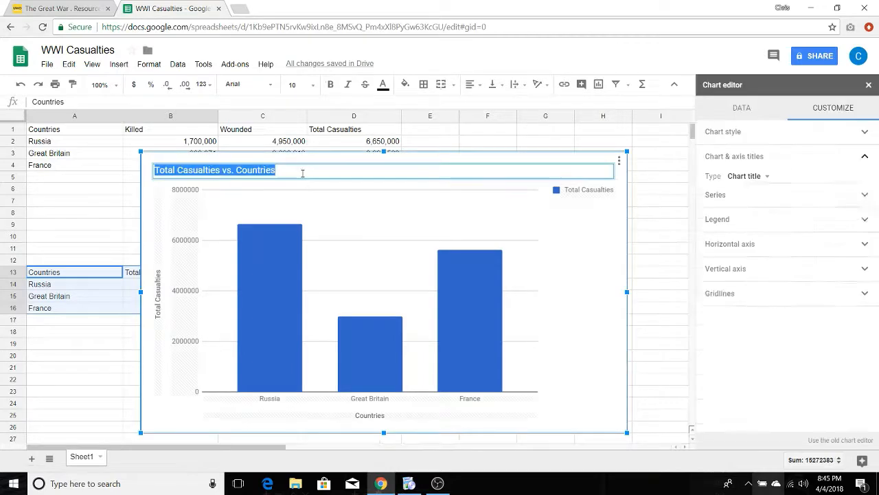
left_click(301, 170)
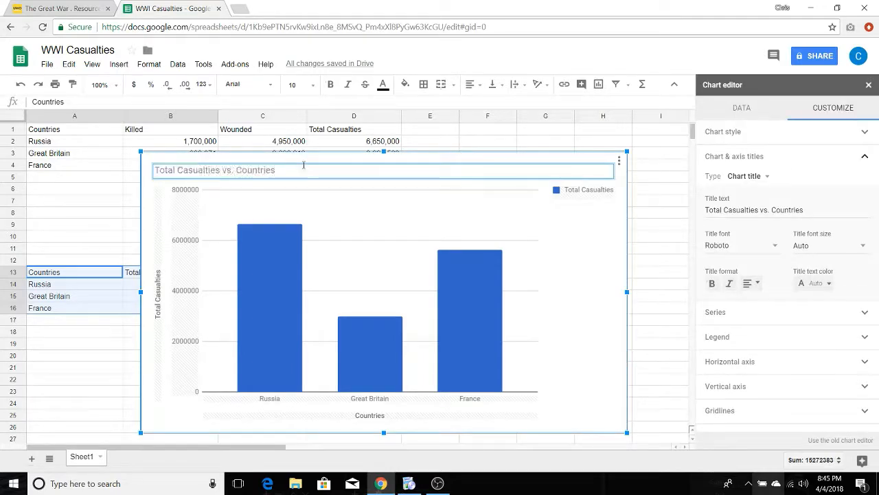
key("BackSpace")
key("BackSpace")
key("BackSpace")
key("BackSpace")
key("BackSpace")
key("BackSpace")
key("BackSpace")
left_click(658, 213)
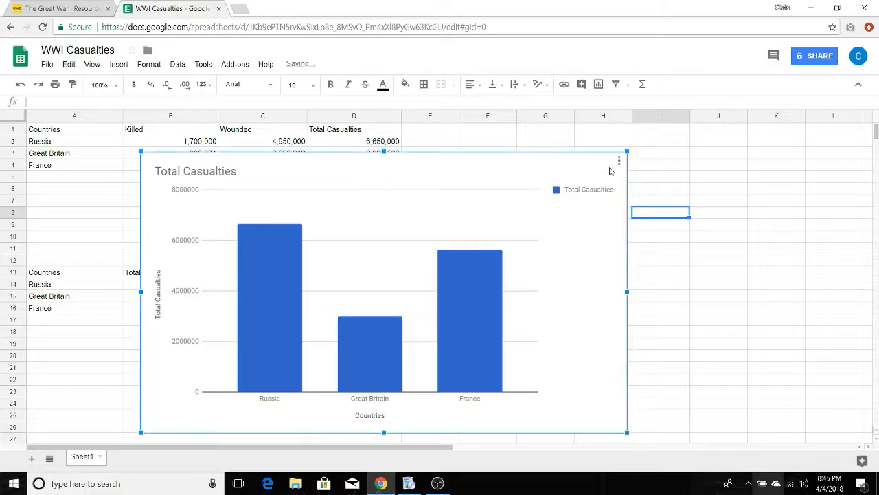
left_click(619, 161)
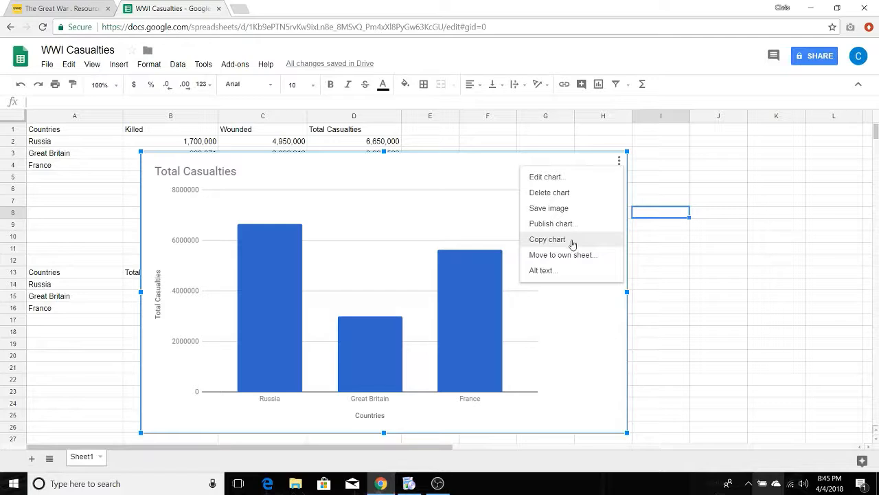
double_click(483, 165)
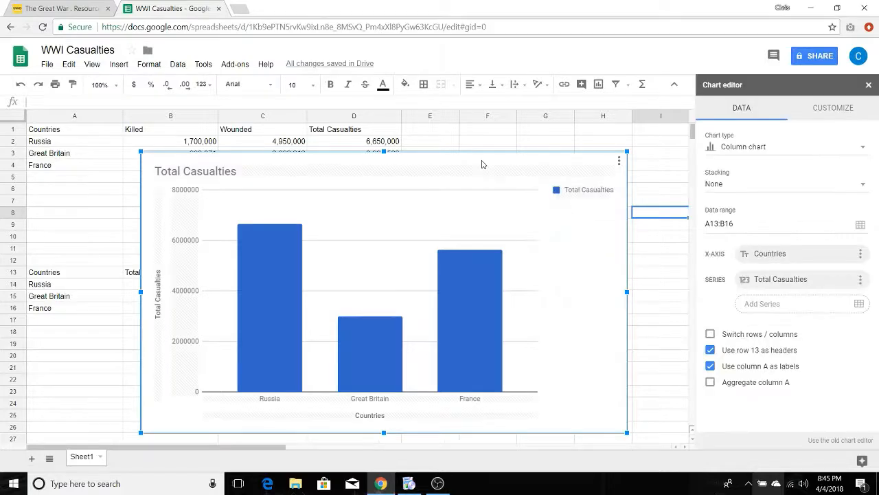
left_click(868, 84)
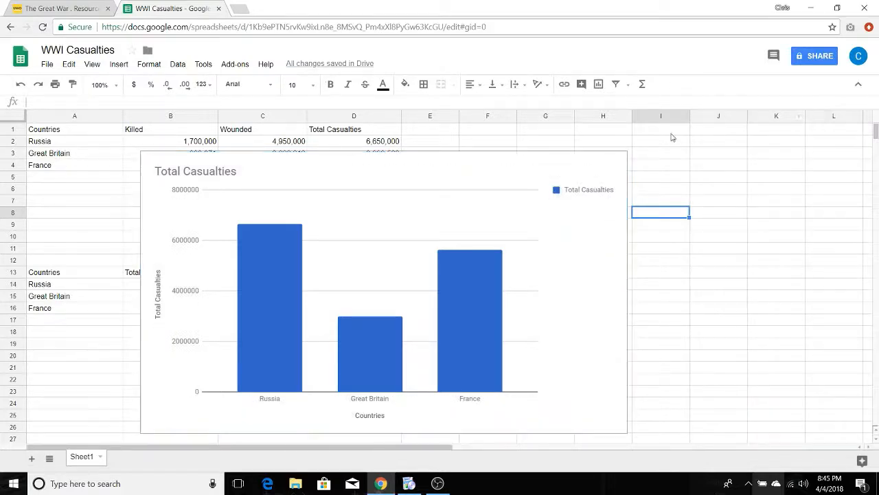
- Move the chart toward the higher columns, away from the copied countries and totals table
left_click(560, 169)
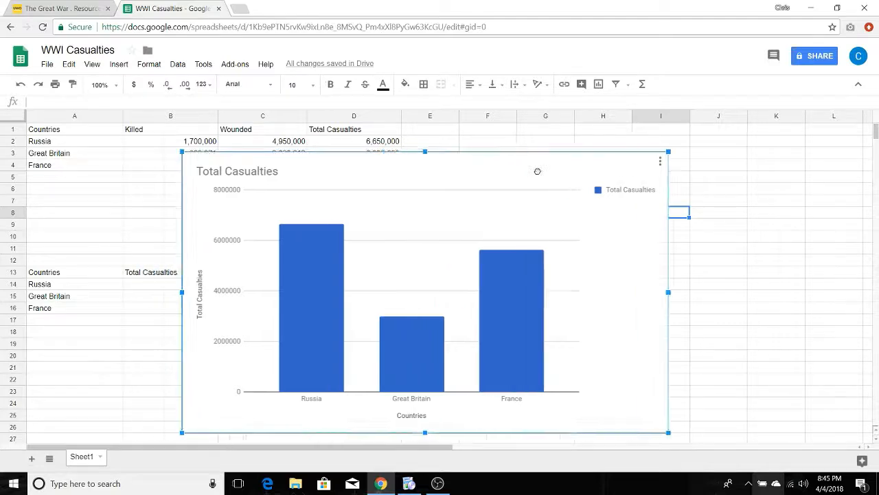